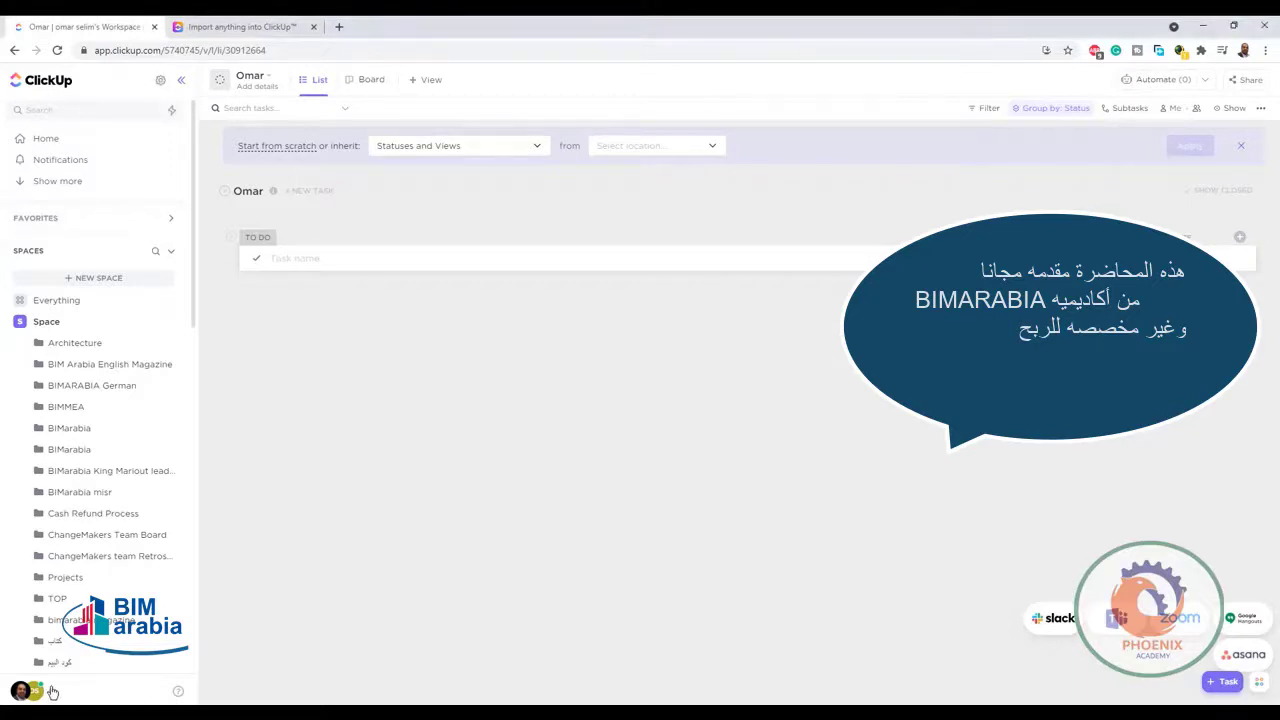
# Open the workspace menu from the avatar at the bottom-left of the sidebar.
pyautogui.click(52, 690)
# Review the two completed Trello imports, then return to the Space board and its add options.
pyautogui.click(68, 498)
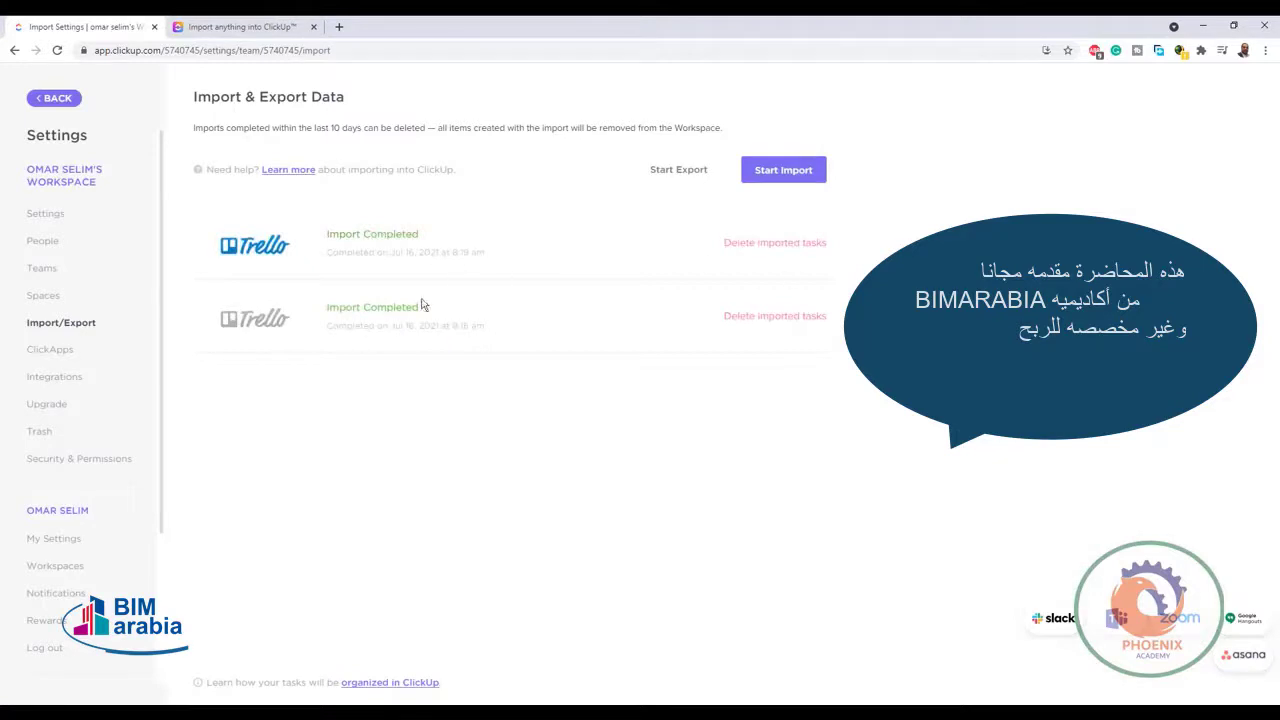
pyautogui.click(36, 100)
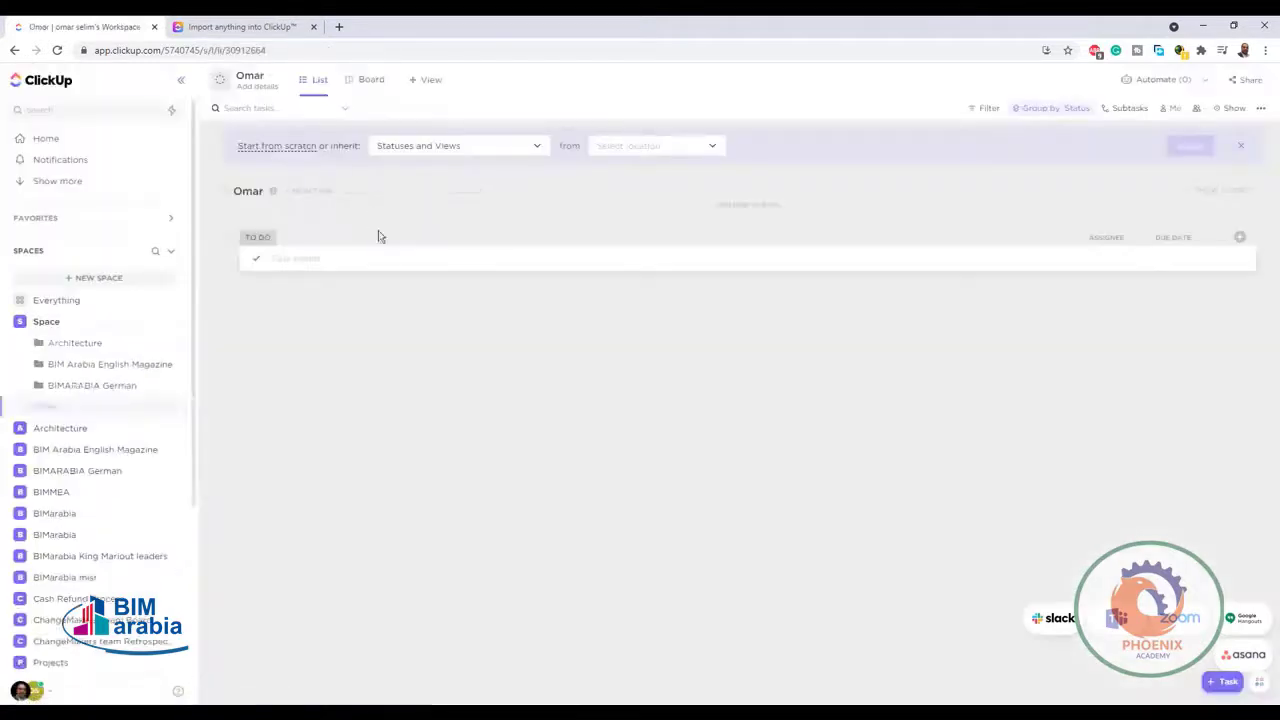
pyautogui.click(57, 322)
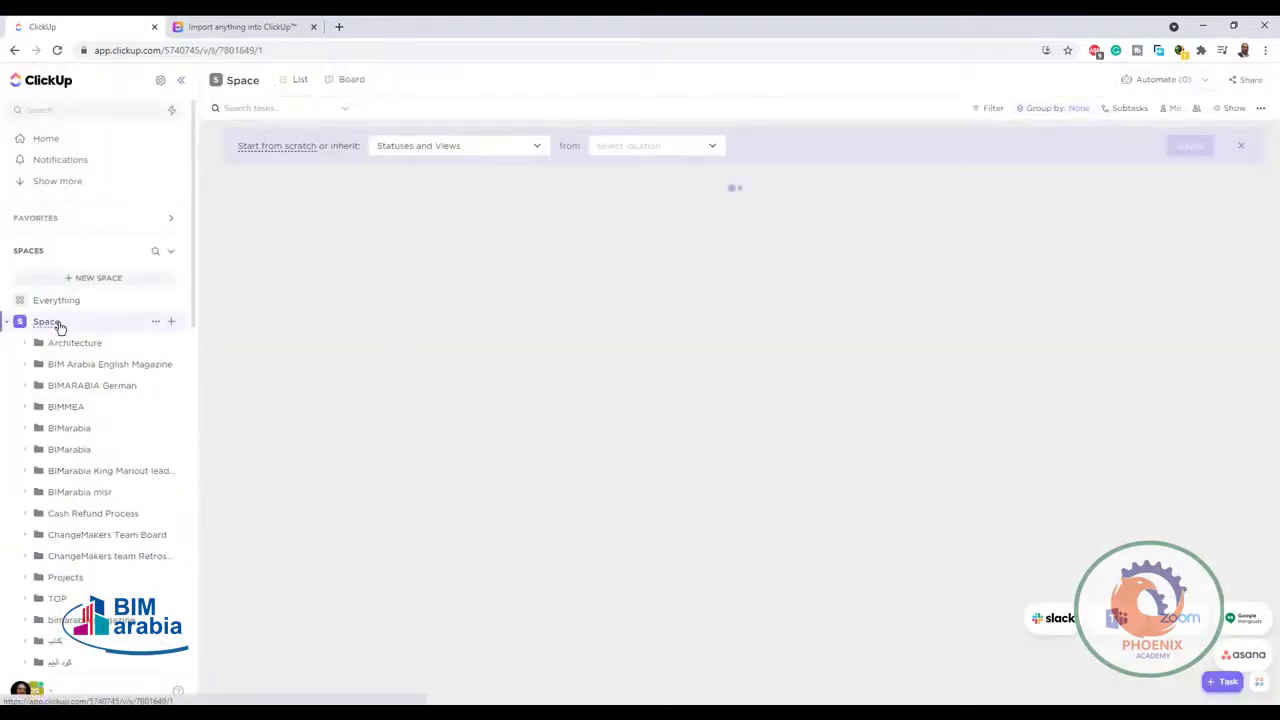
pyautogui.click(172, 322)
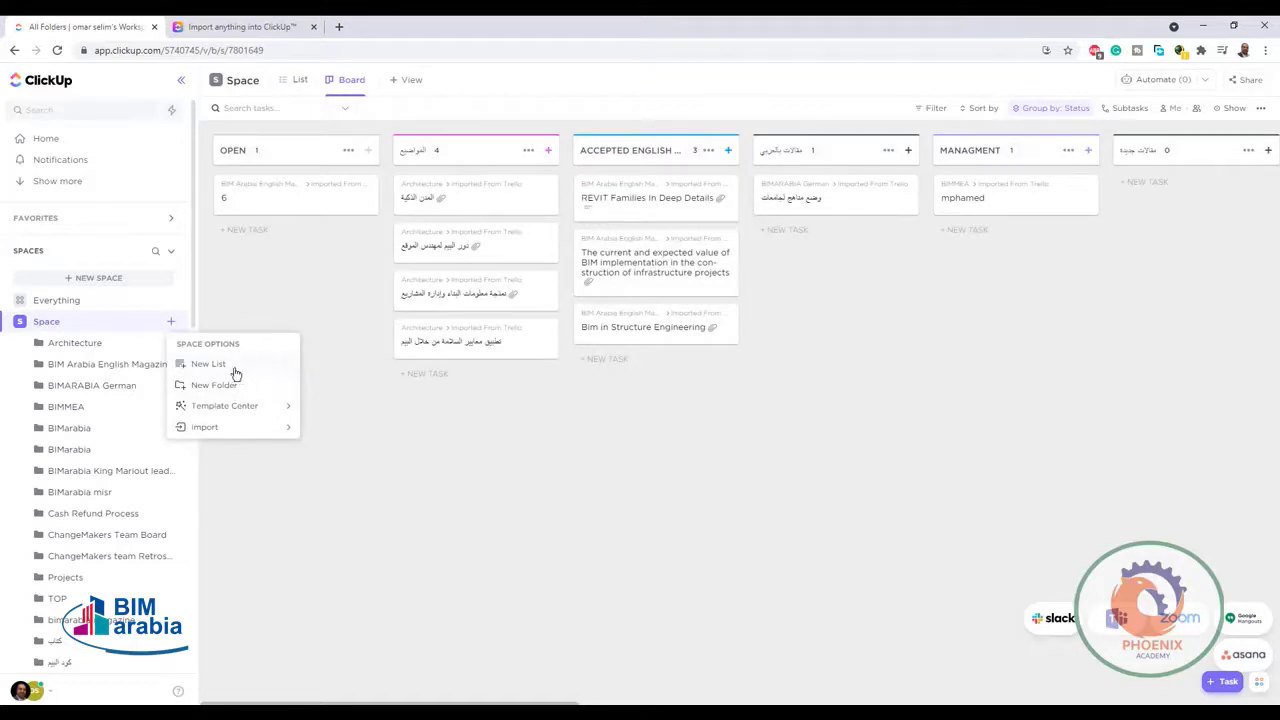
# Browse the Space's import sources (CSV, Asana, Jira, Trello), then close the menus.
pyautogui.click(255, 429)
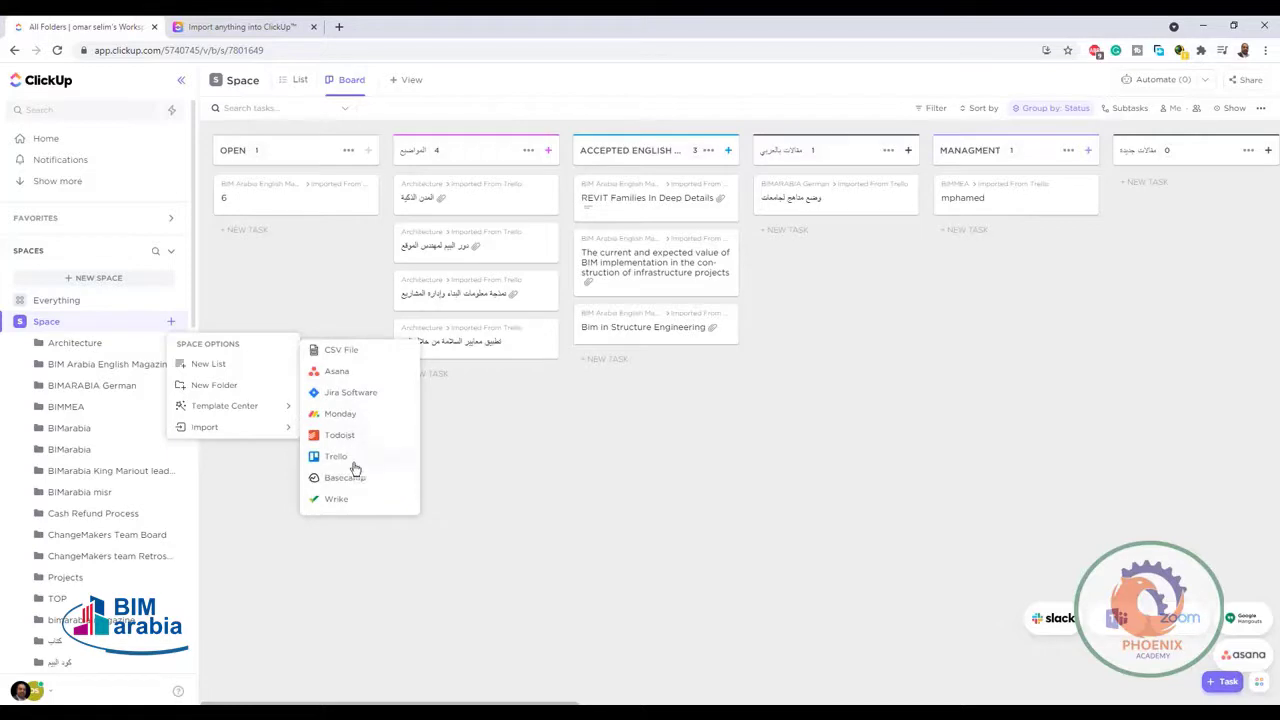
pyautogui.click(352, 576)
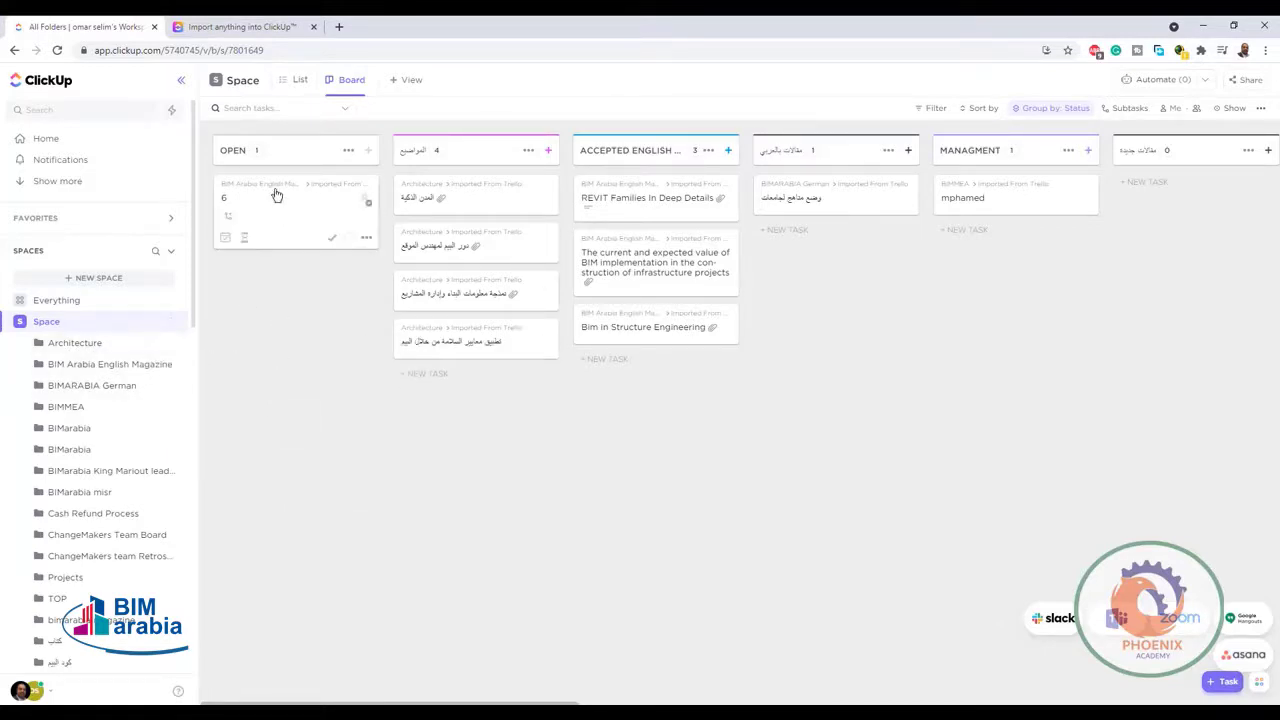
# Show the Architecture folder's tasks and open المدن الذكية in full detail.
pyautogui.click(88, 346)
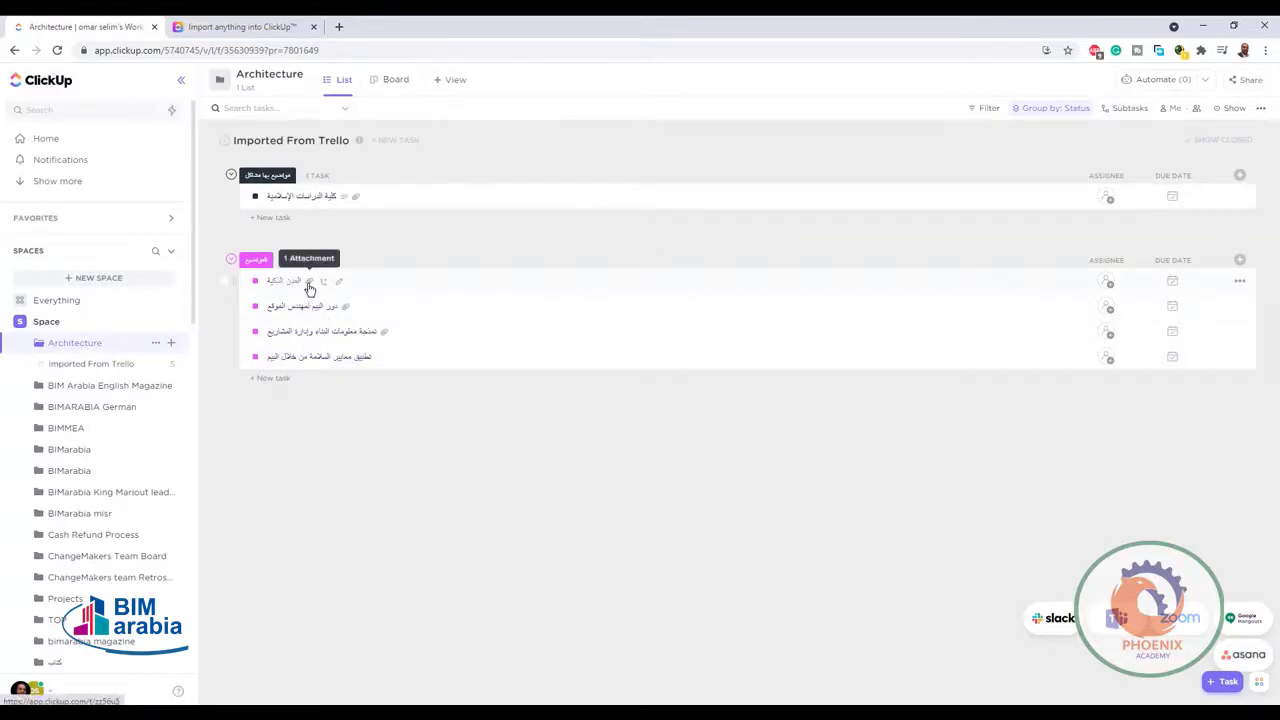
pyautogui.click(427, 288)
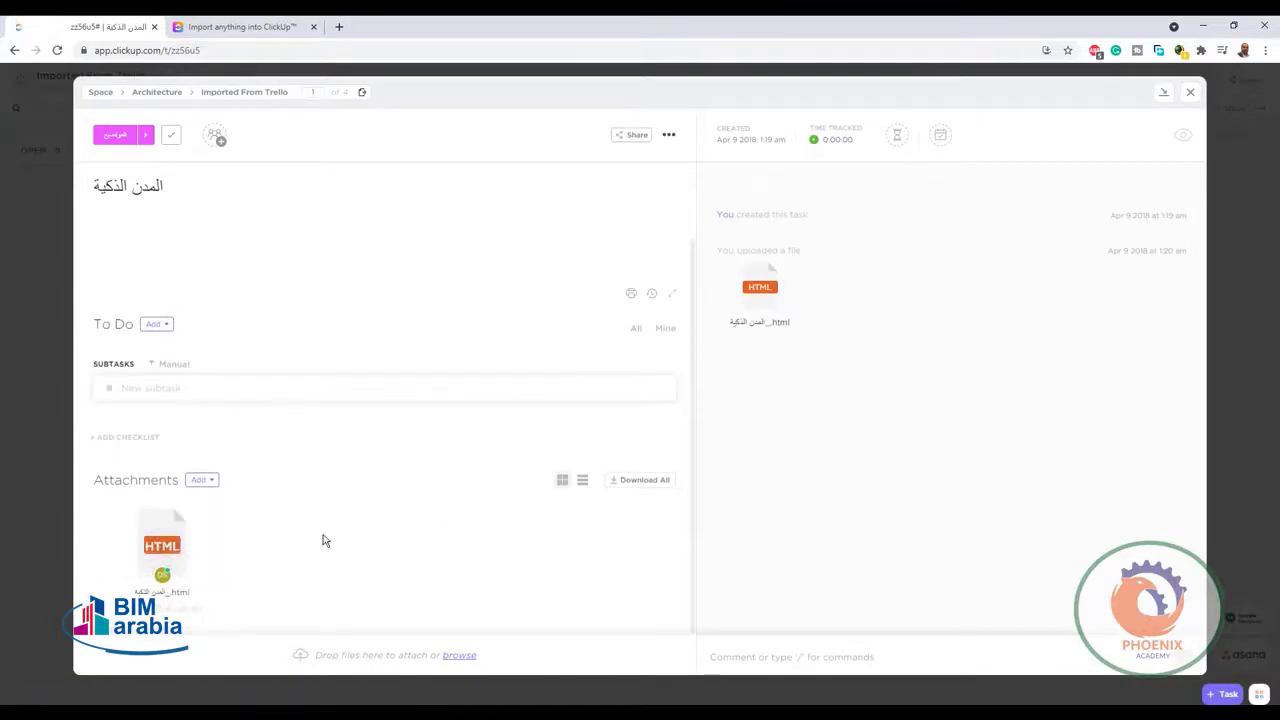
# Check the attachment options, set المدن الذكية to status مواضيع بها مشاكل, and close the task.
pyautogui.click(207, 484)
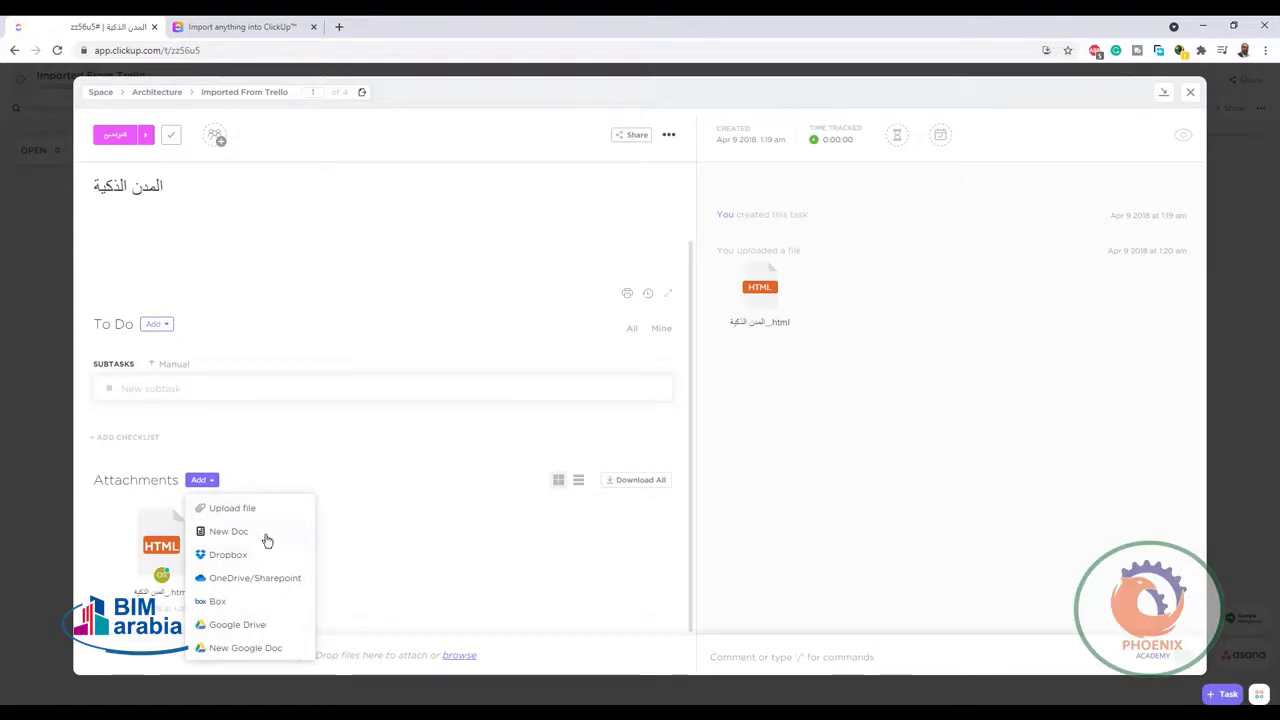
pyautogui.click(483, 540)
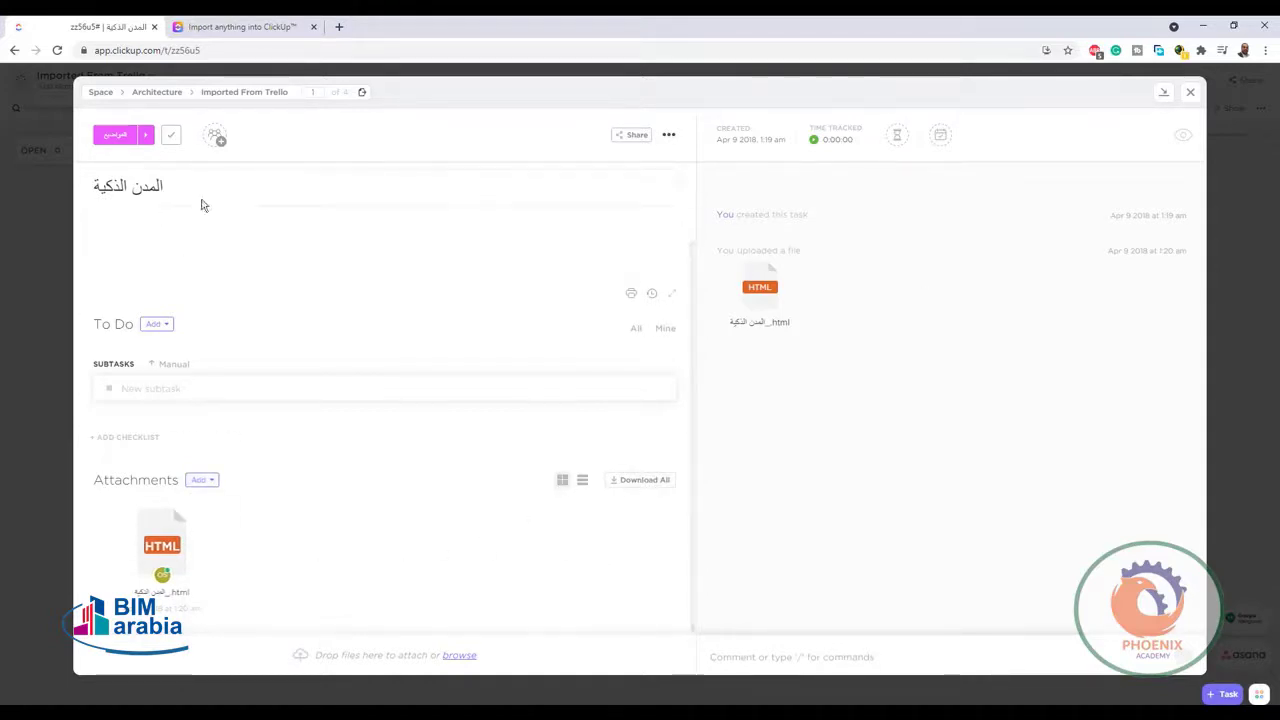
pyautogui.click(148, 138)
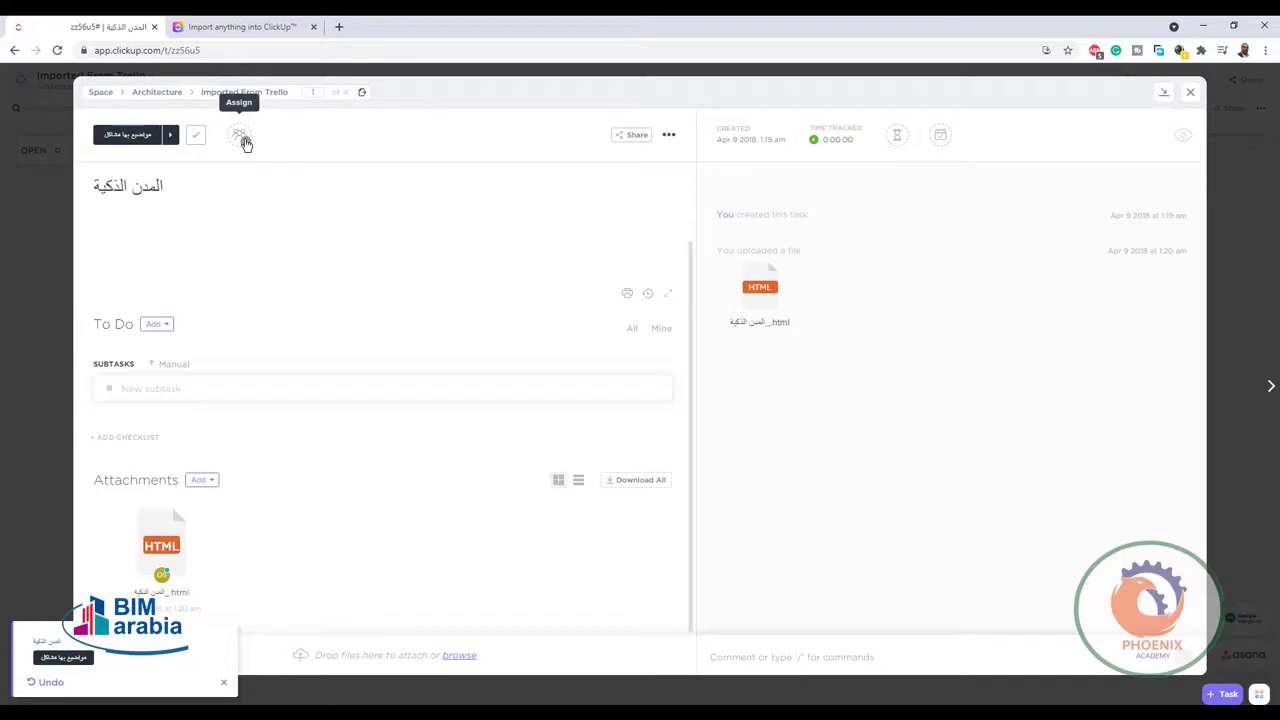
pyautogui.click(1188, 94)
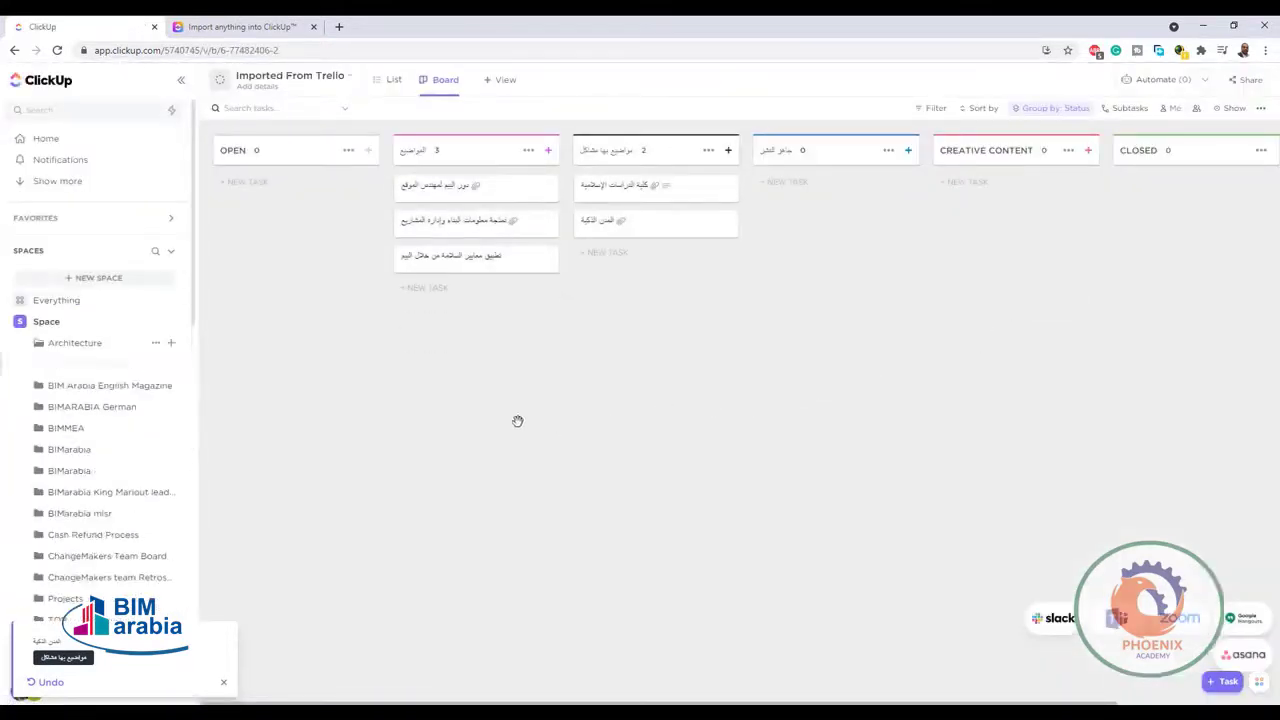
# Return to the Architecture folder's list view.
pyautogui.click(80, 345)
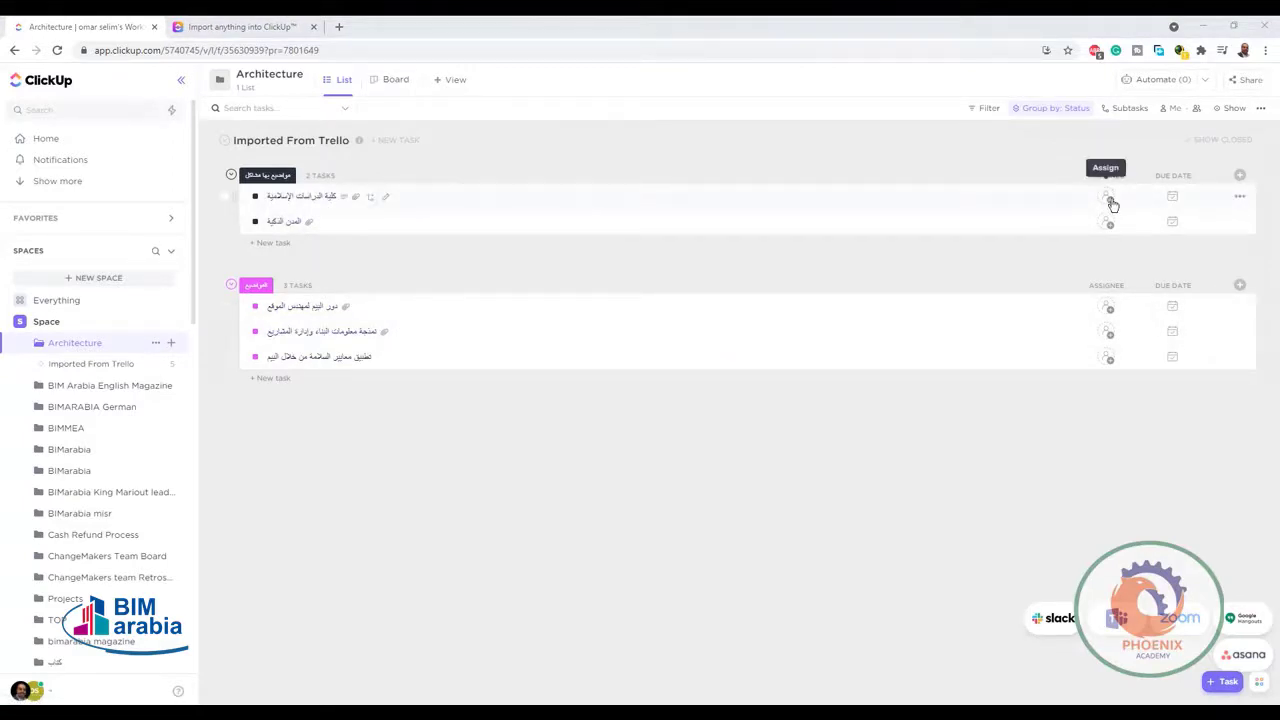
pyautogui.click(1176, 198)
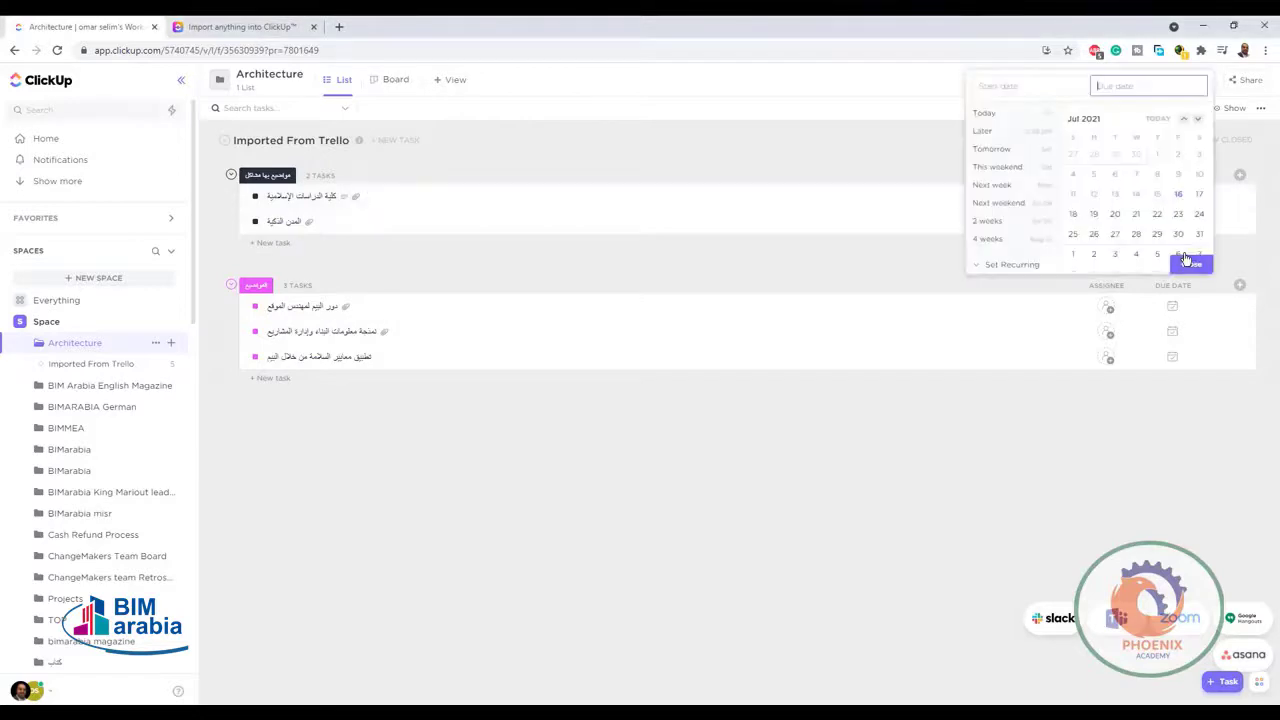
pyautogui.click(993, 491)
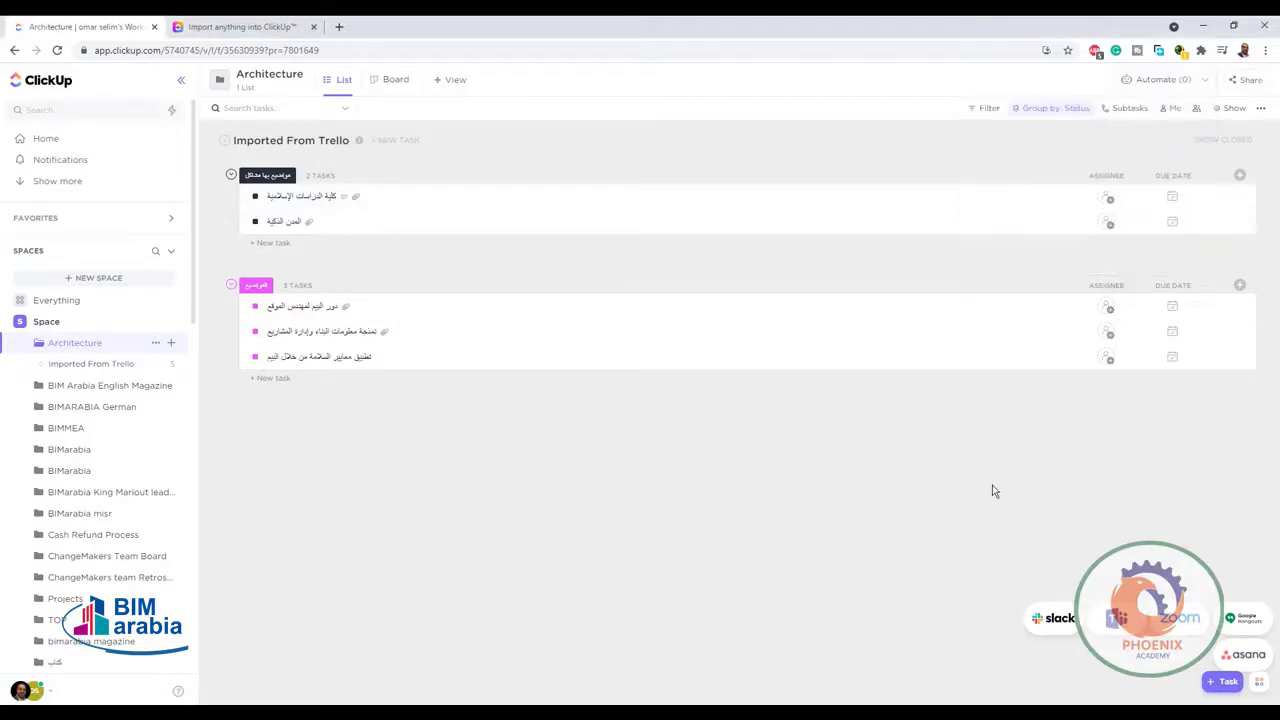
pyautogui.click(1241, 198)
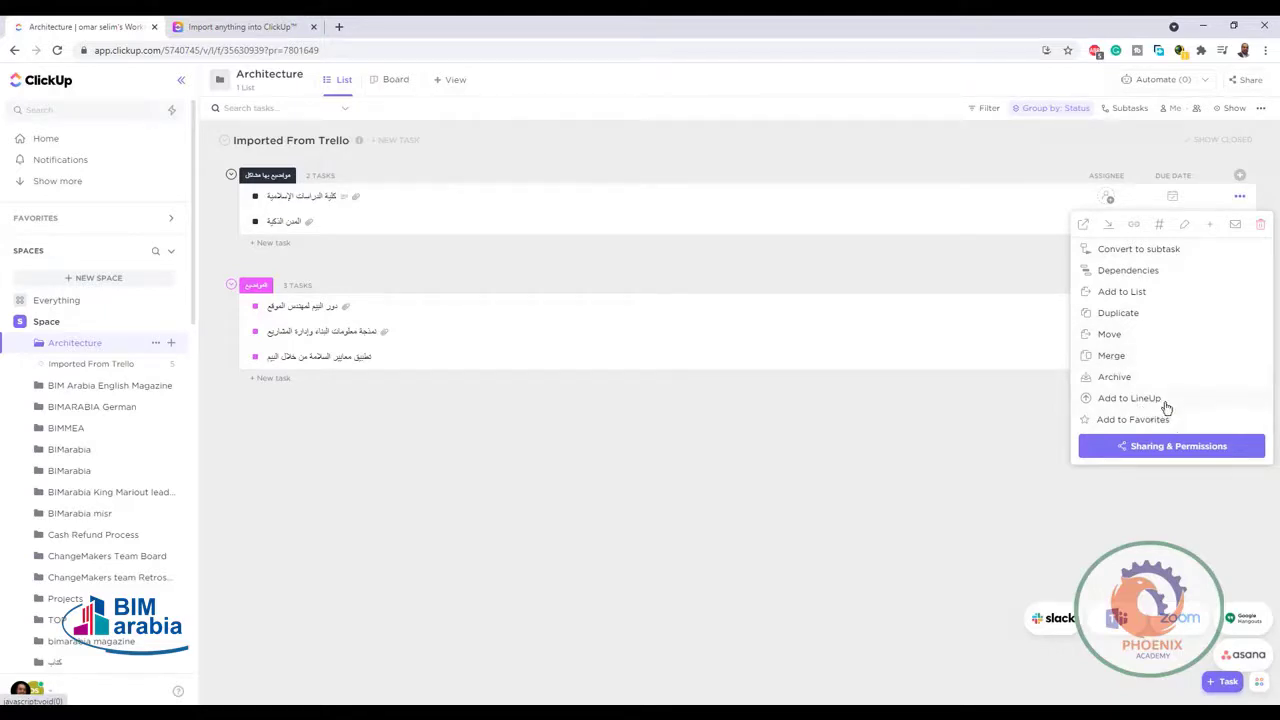
pyautogui.click(1134, 224)
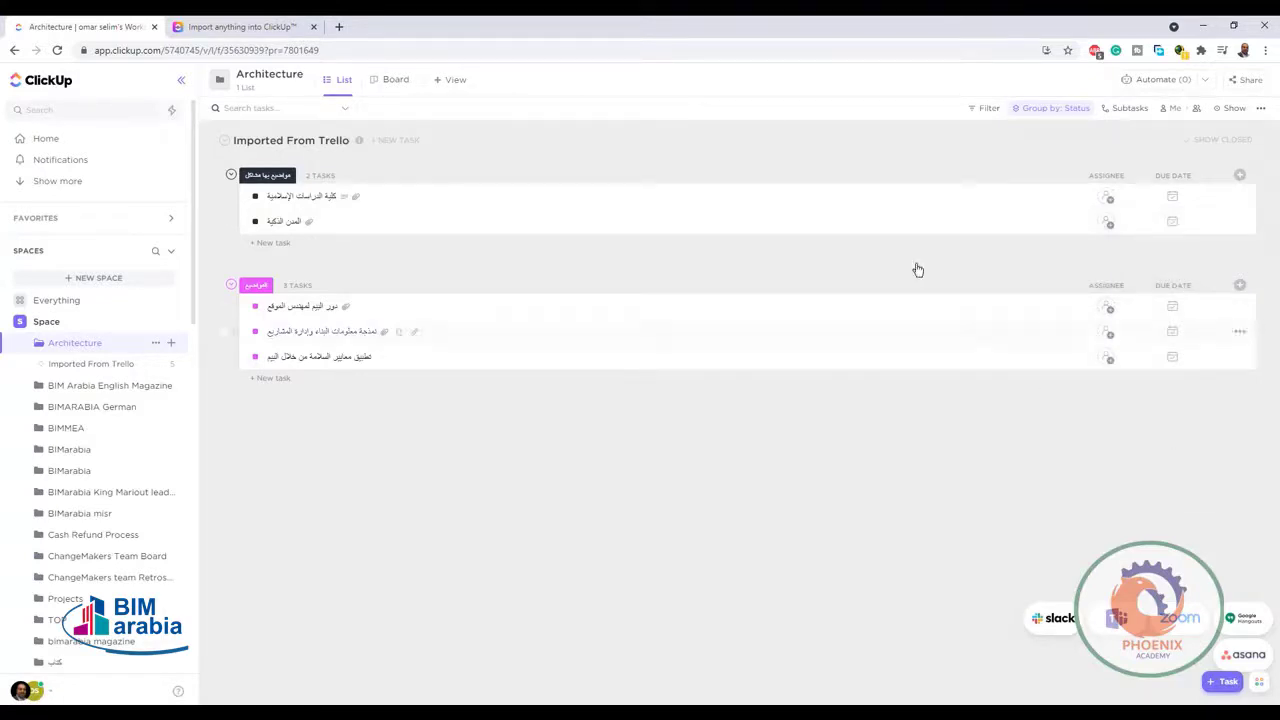
# Re-paste the task URL in the address bar, then tick the دور البيم لمهندس الموقع checkbox.
pyautogui.click(697, 50)
pyautogui.rightClick(697, 50)
pyautogui.click(745, 158)
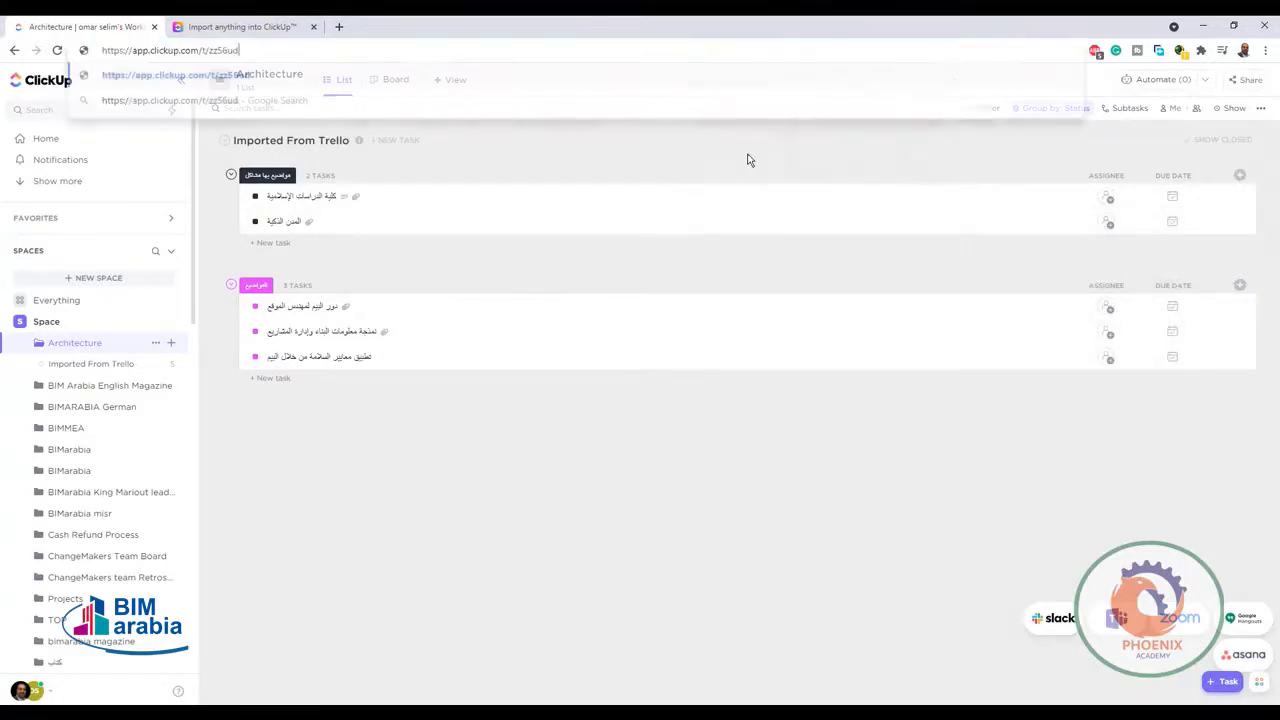
pyautogui.press('Return')
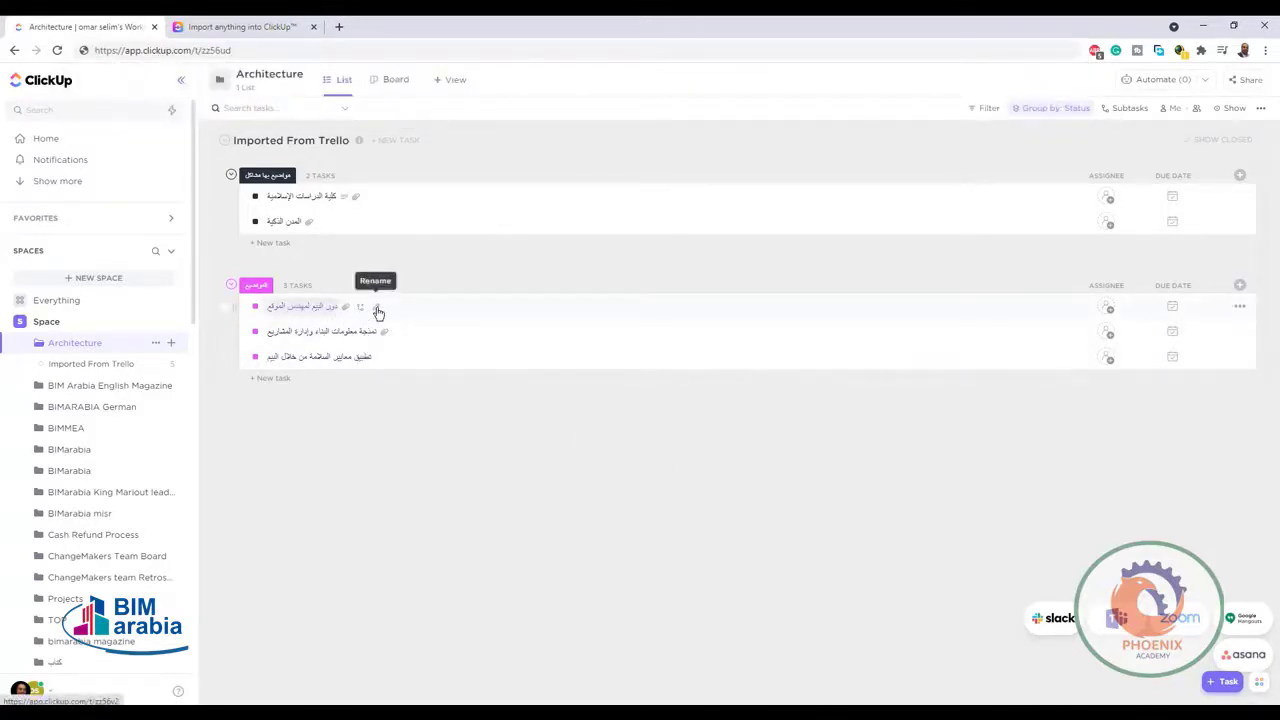
pyautogui.click(225, 308)
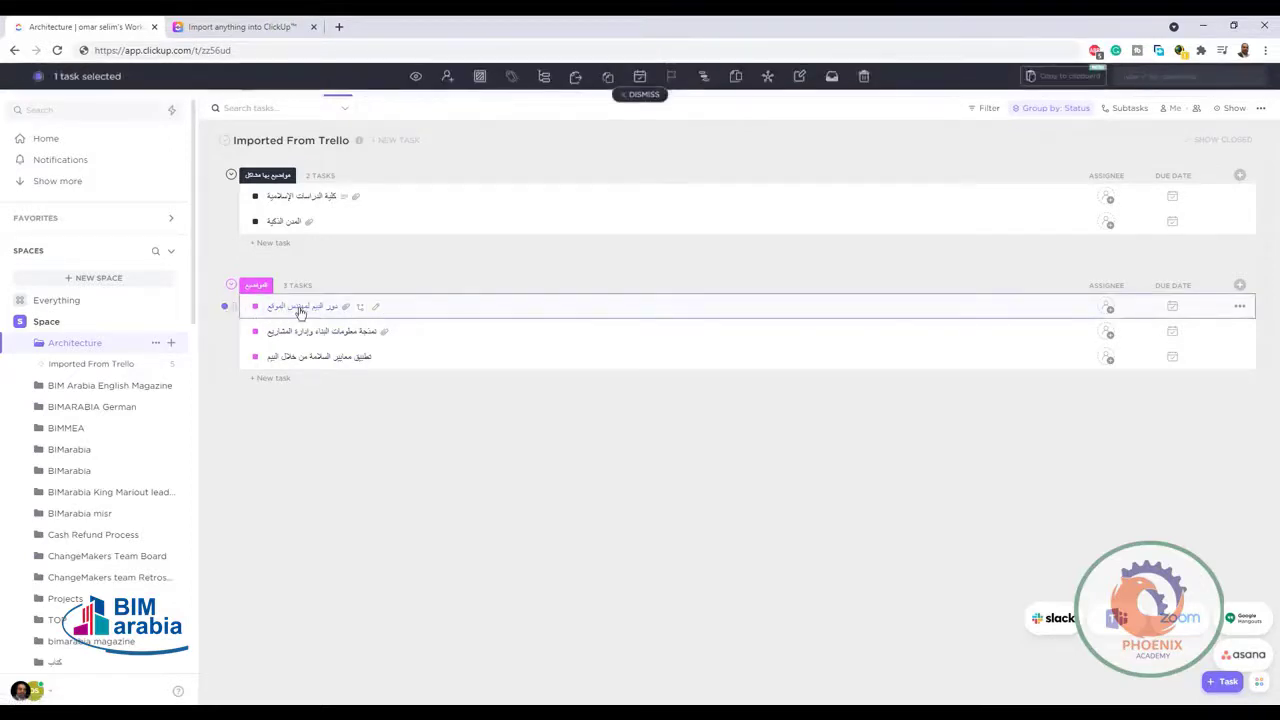
# After checking watcher and assignee choices, give دور البيم لمهندس الموقع the blue status via the bulk toolbar.
pyautogui.click(416, 79)
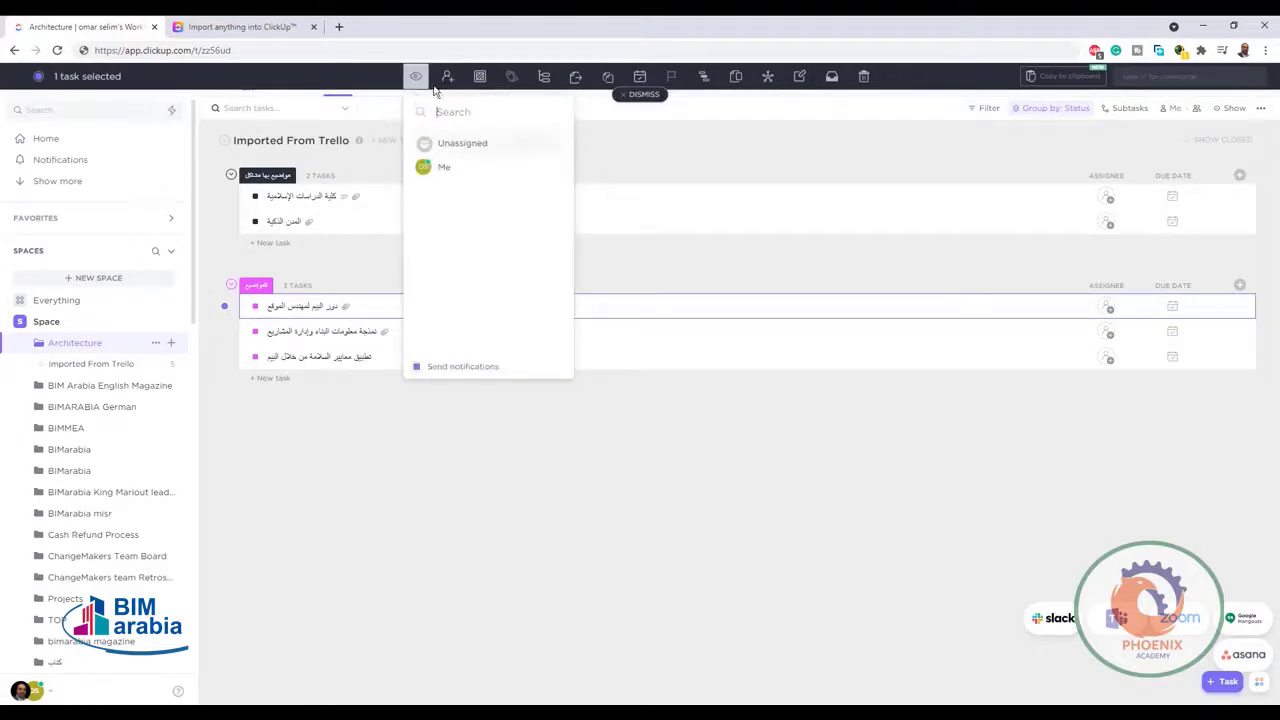
pyautogui.click(447, 80)
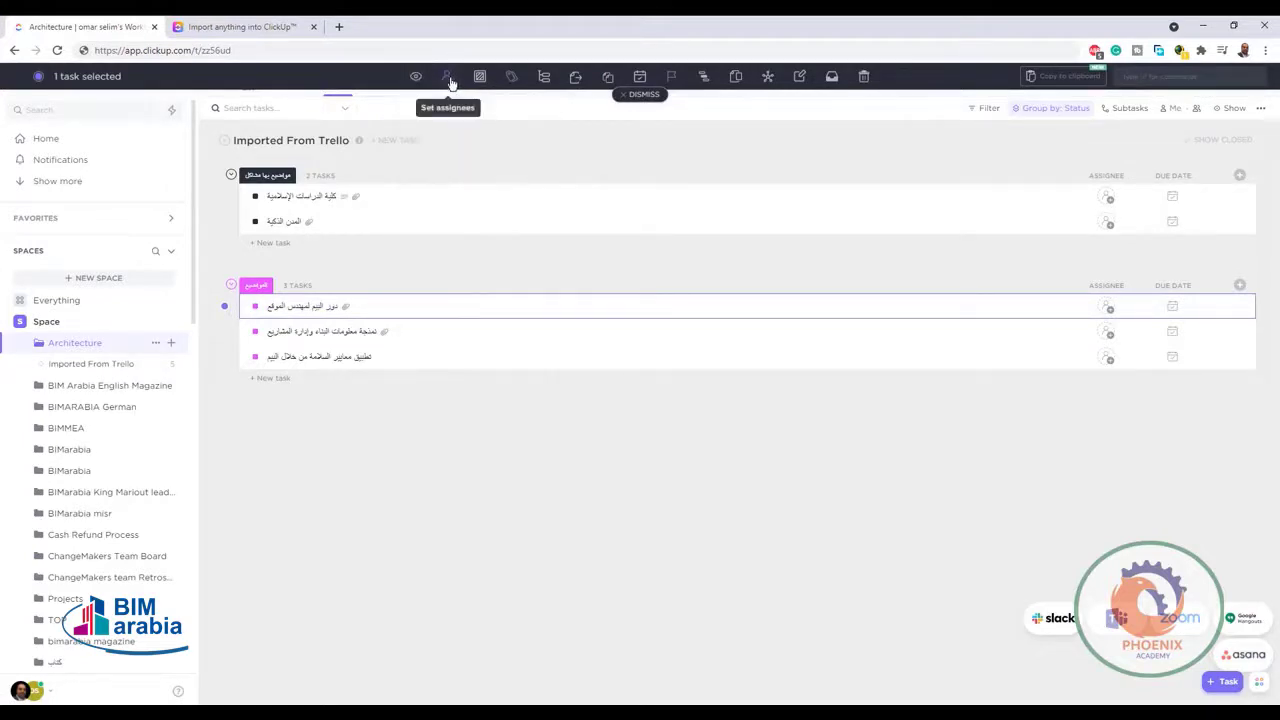
pyautogui.click(447, 78)
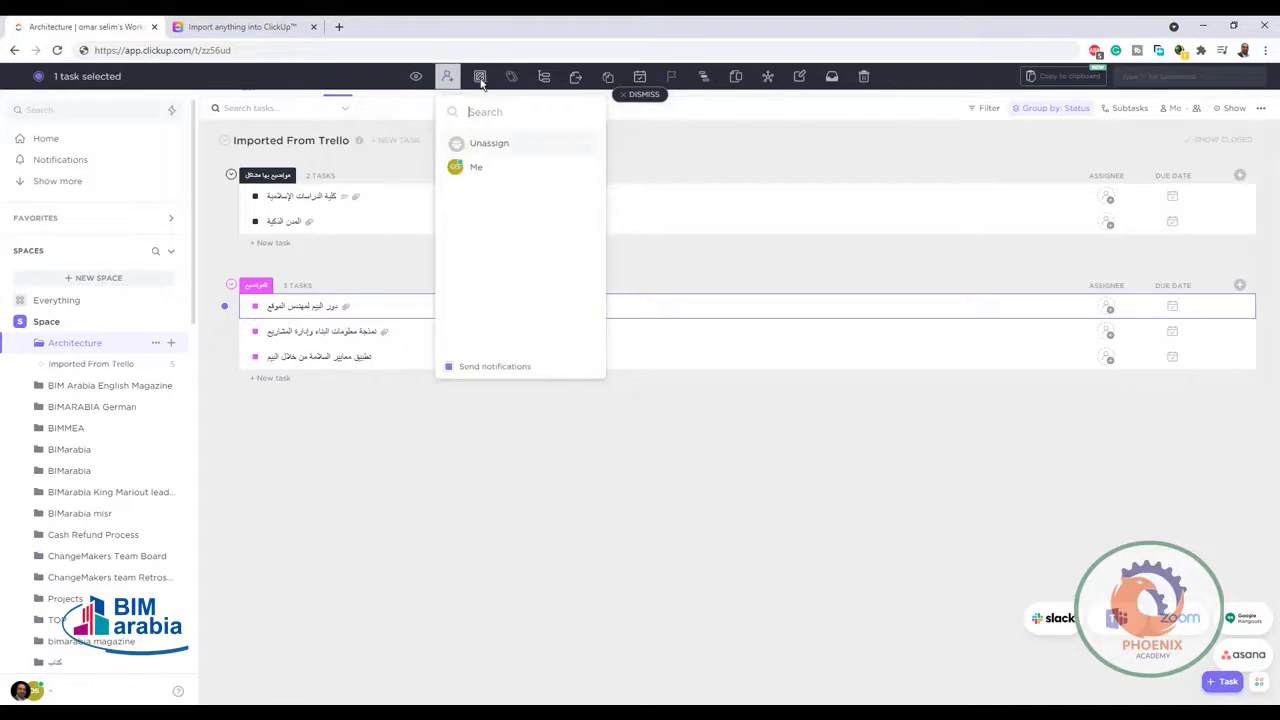
pyautogui.click(447, 78)
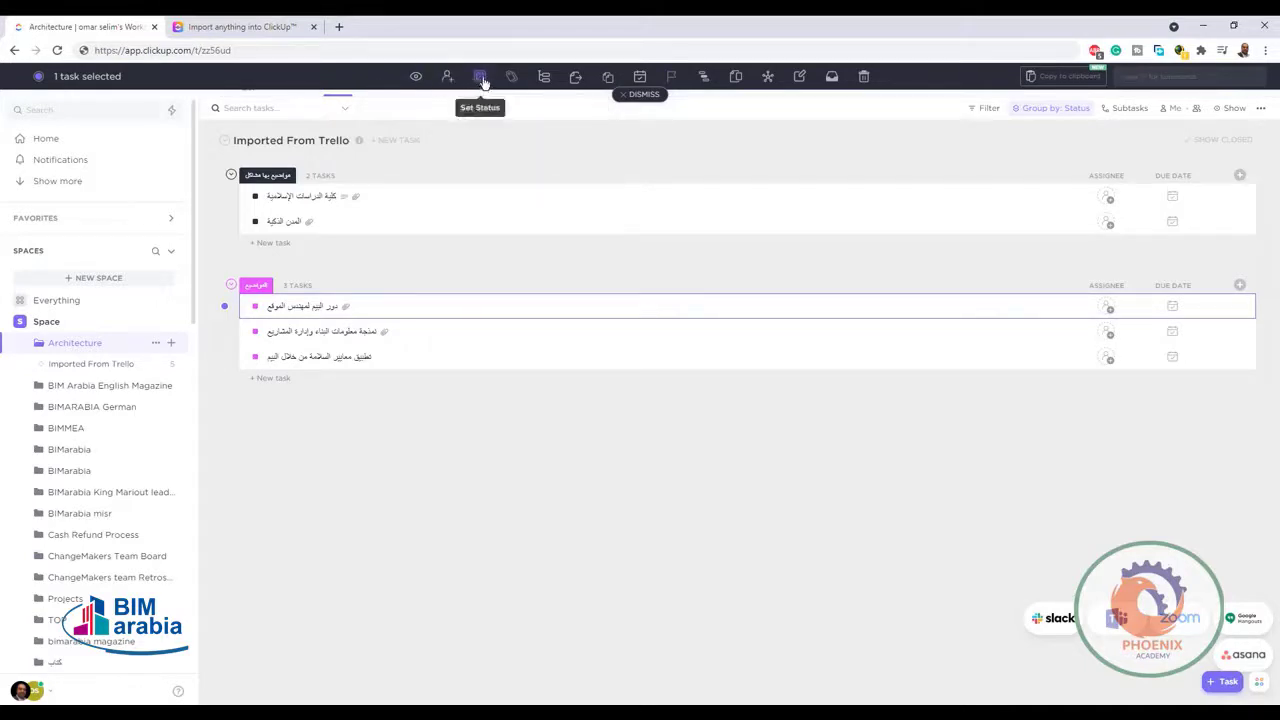
pyautogui.click(481, 79)
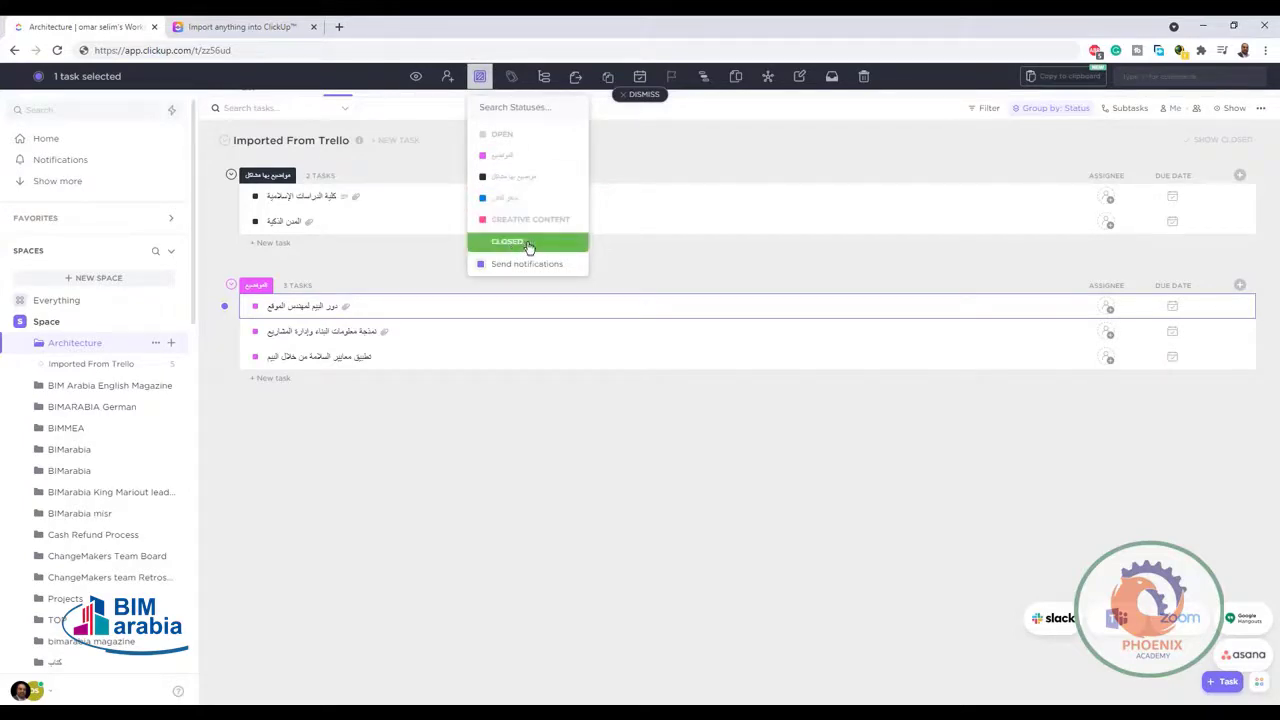
pyautogui.click(514, 199)
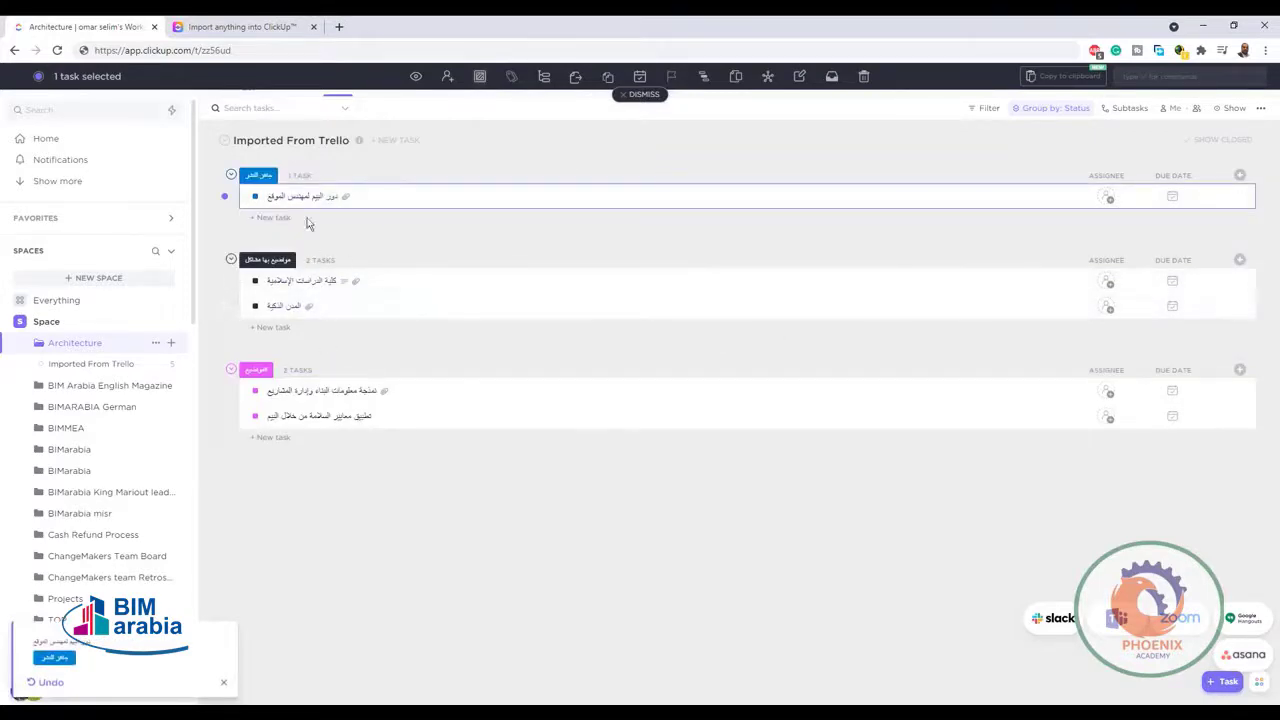
pyautogui.moveTo(234, 195)
pyautogui.mouseDown()
pyautogui.moveTo(240, 212)
pyautogui.moveTo(251, 200)
pyautogui.mouseUp()
pyautogui.click(544, 79)
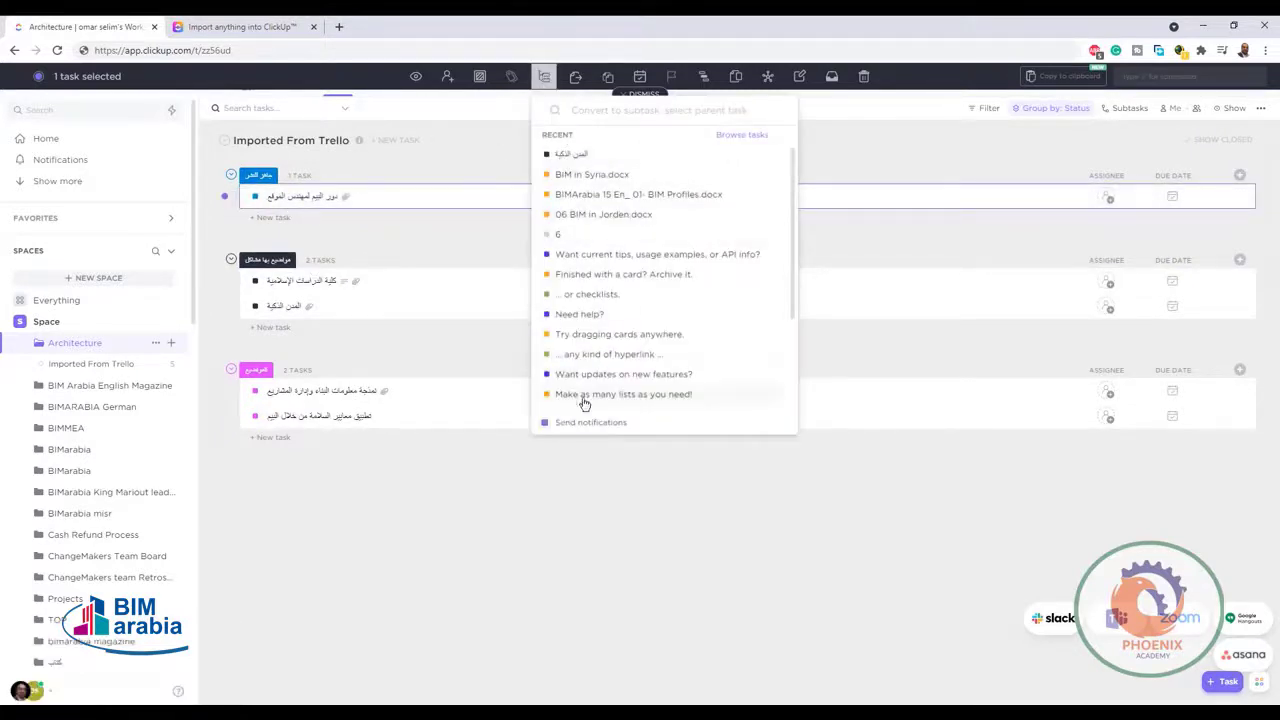
pyautogui.scroll(-3, 583, 300)
pyautogui.scroll(3, 600, 355)
pyautogui.click(646, 534)
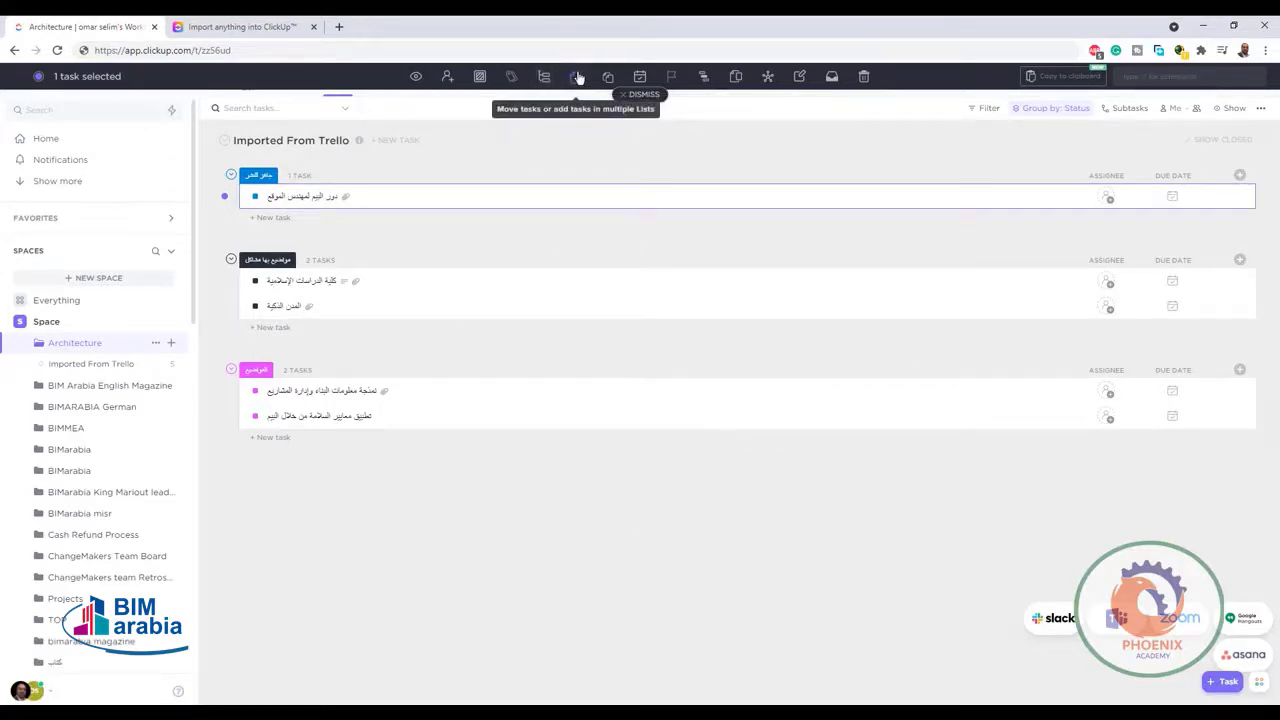
pyautogui.click(578, 78)
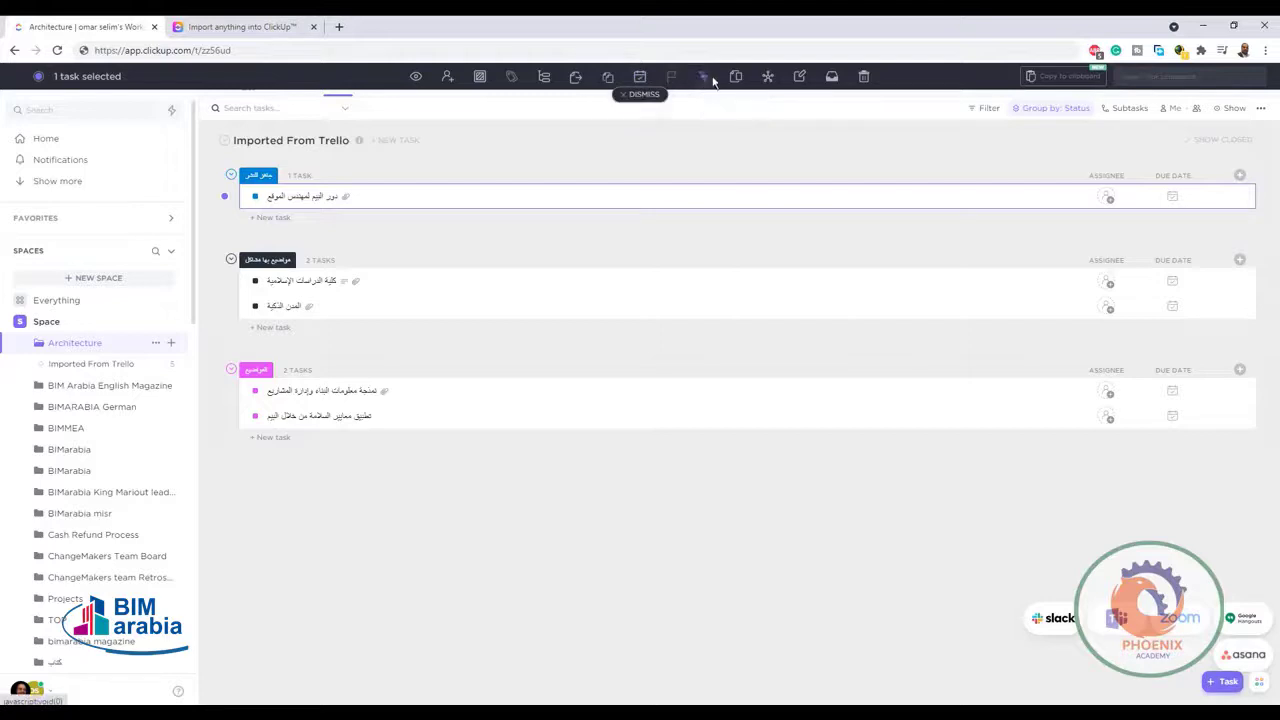
pyautogui.click(773, 84)
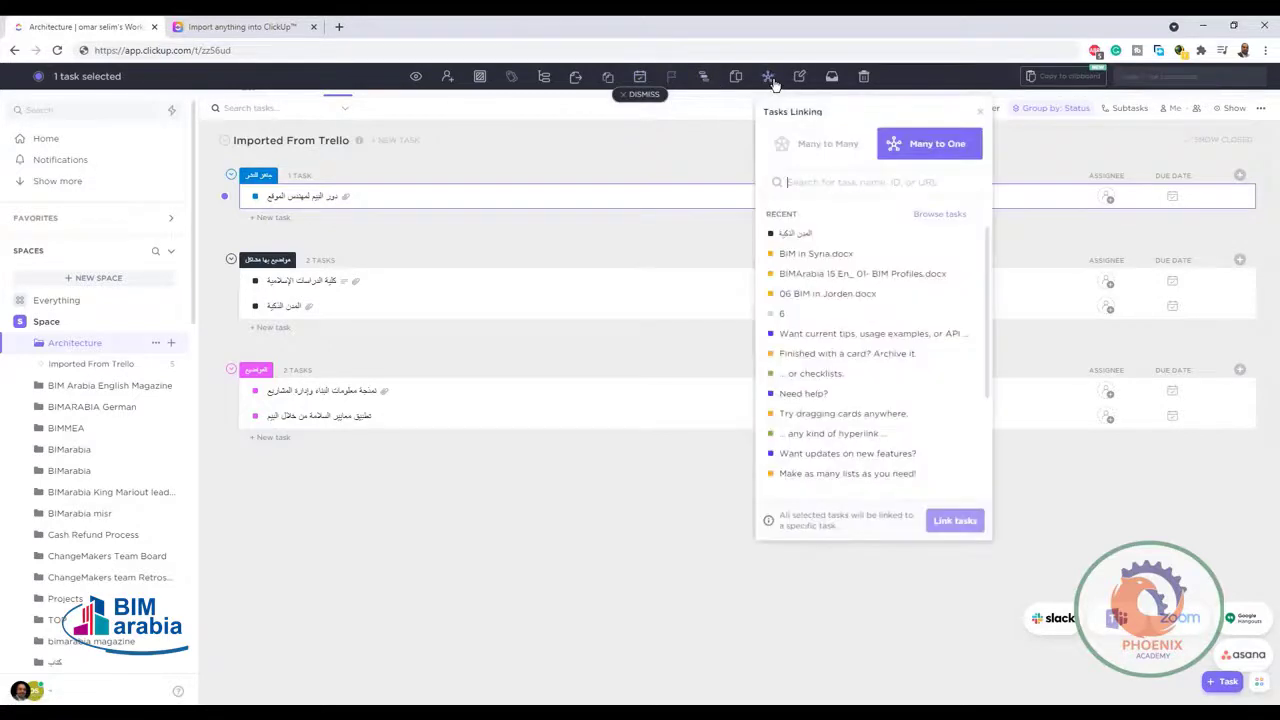
pyautogui.click(716, 166)
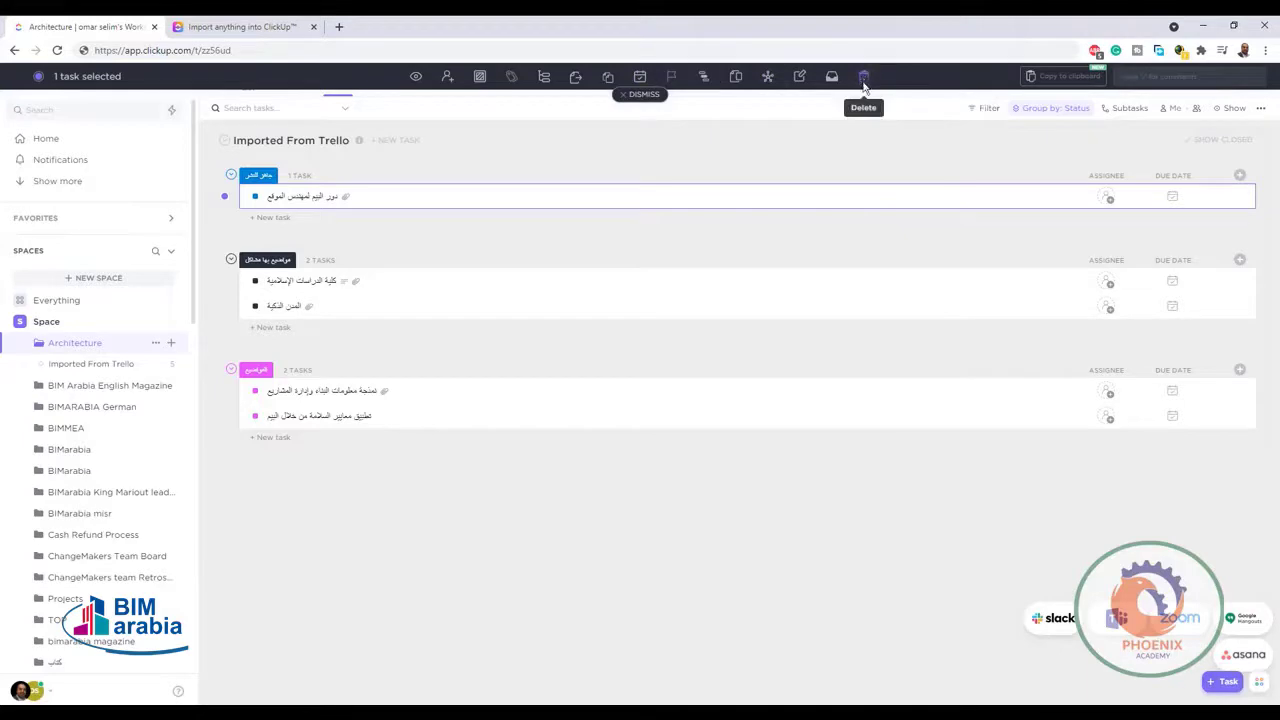